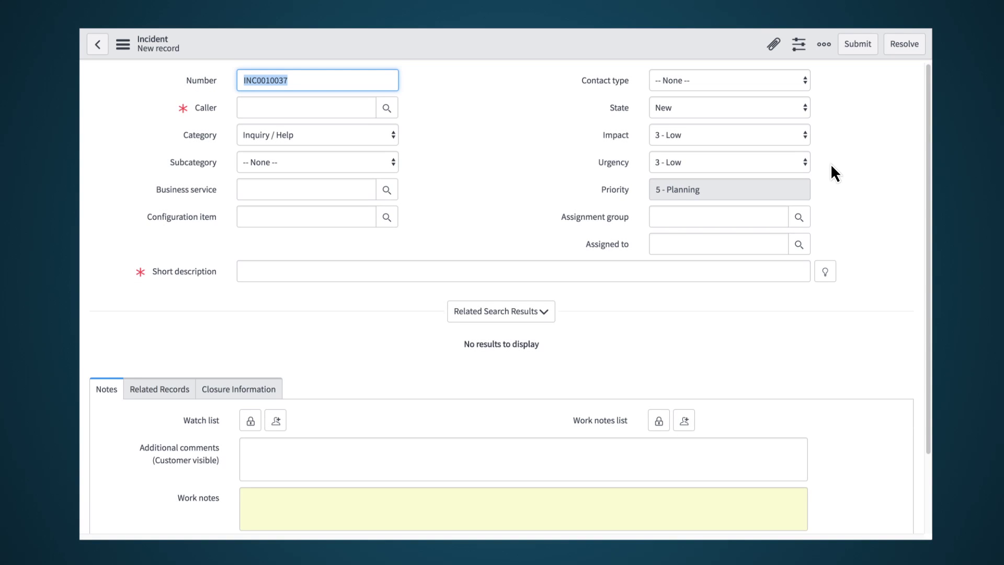
# - Set the incident's Urgency to 2 - Medium, leaving State at New
pyautogui.click(805, 162)
pyautogui.click(804, 149)
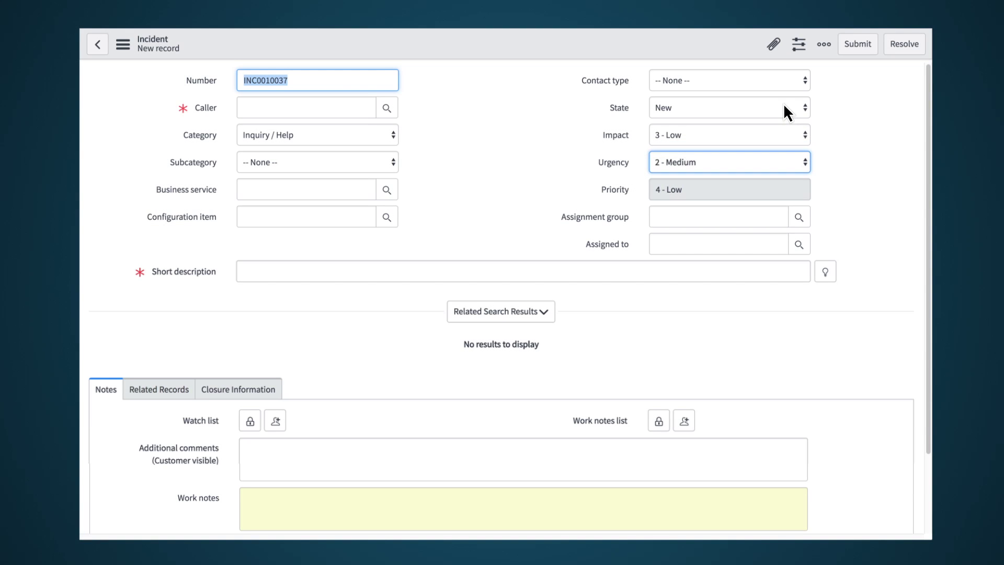
pyautogui.click(784, 104)
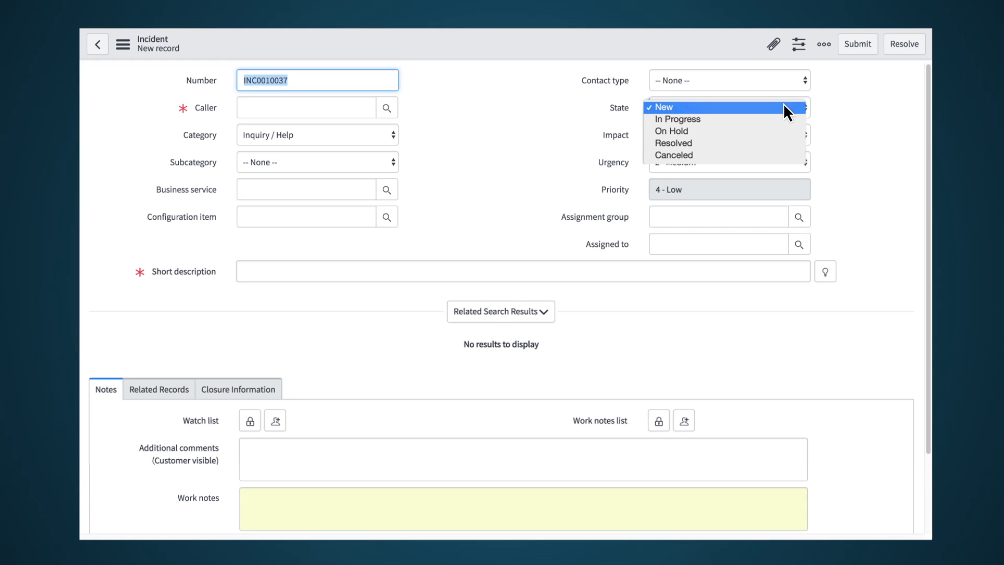
pyautogui.press('Escape')
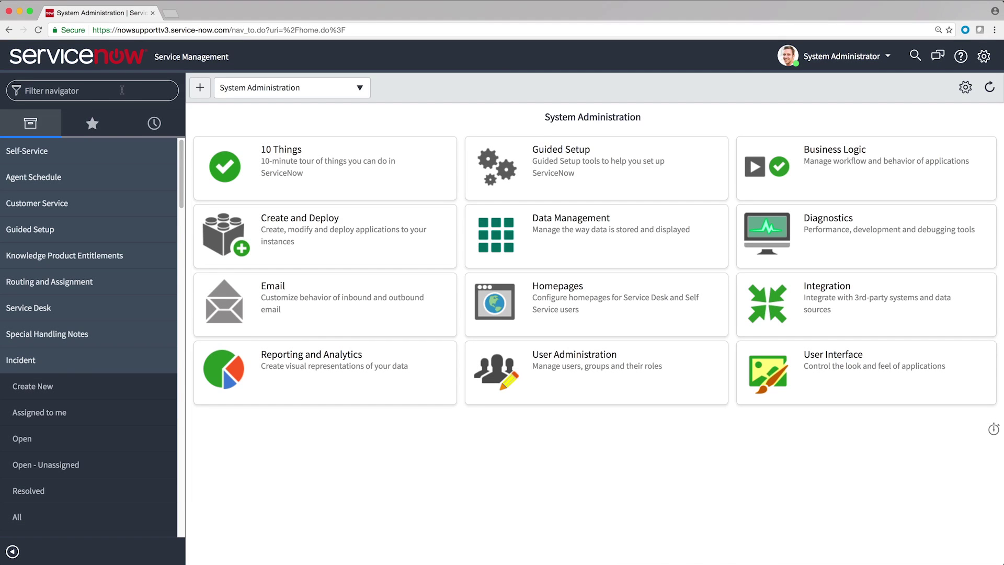
# - Filter the navigator for 'client' to view Client Scripts, then 'inc' to open Incident > All
pyautogui.write('lient')
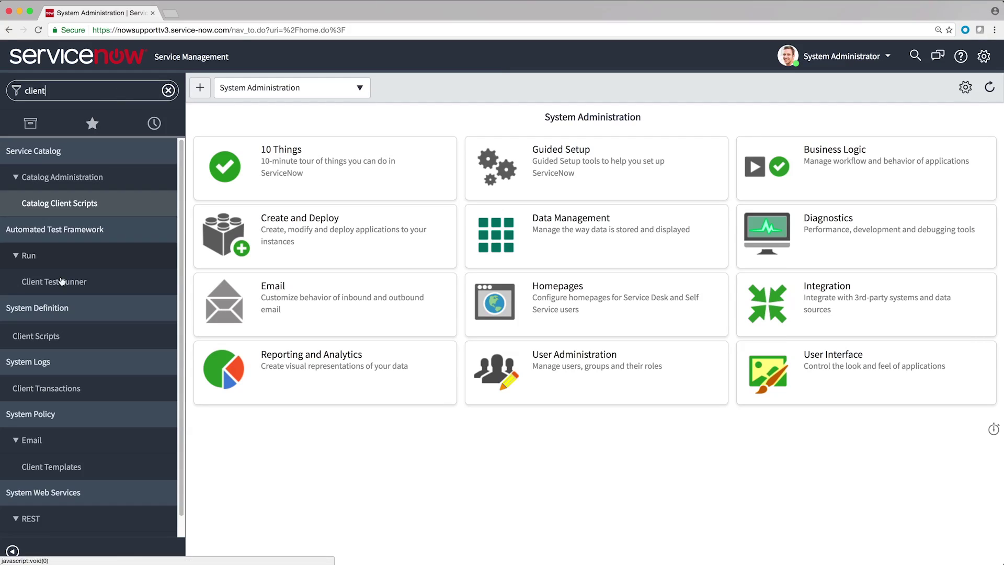
pyautogui.click(48, 341)
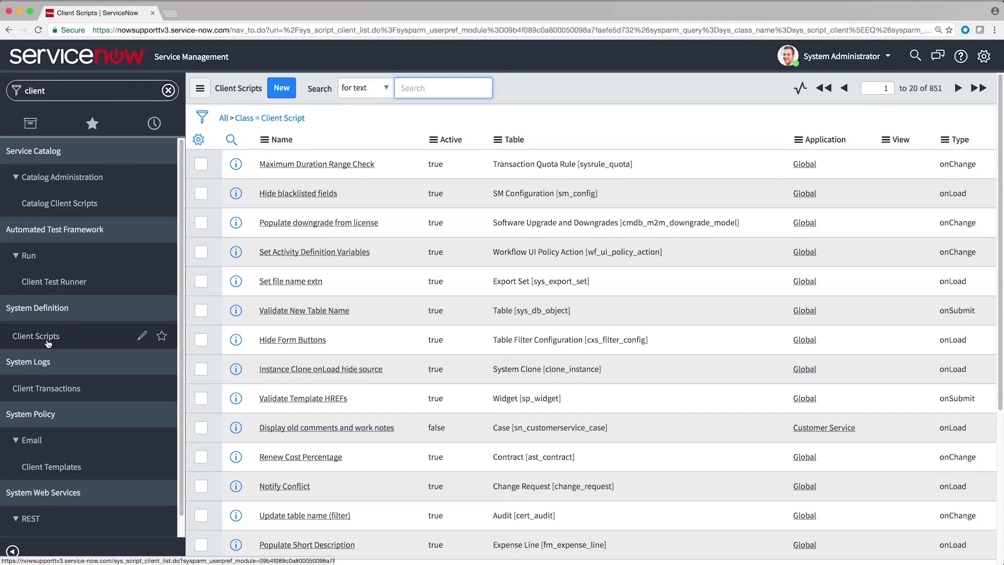
pyautogui.click(98, 90)
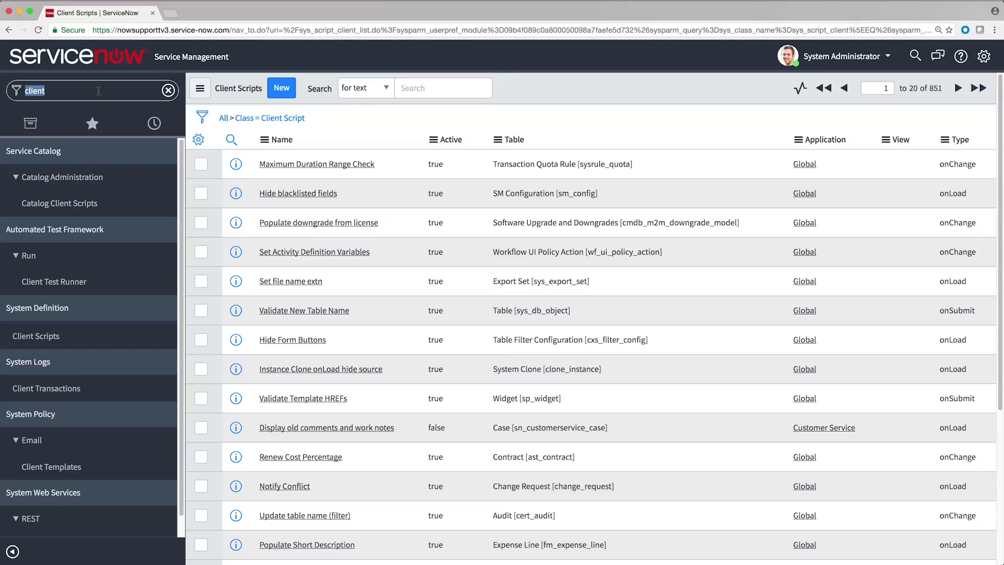
pyautogui.write('inc')
pyautogui.click(34, 444)
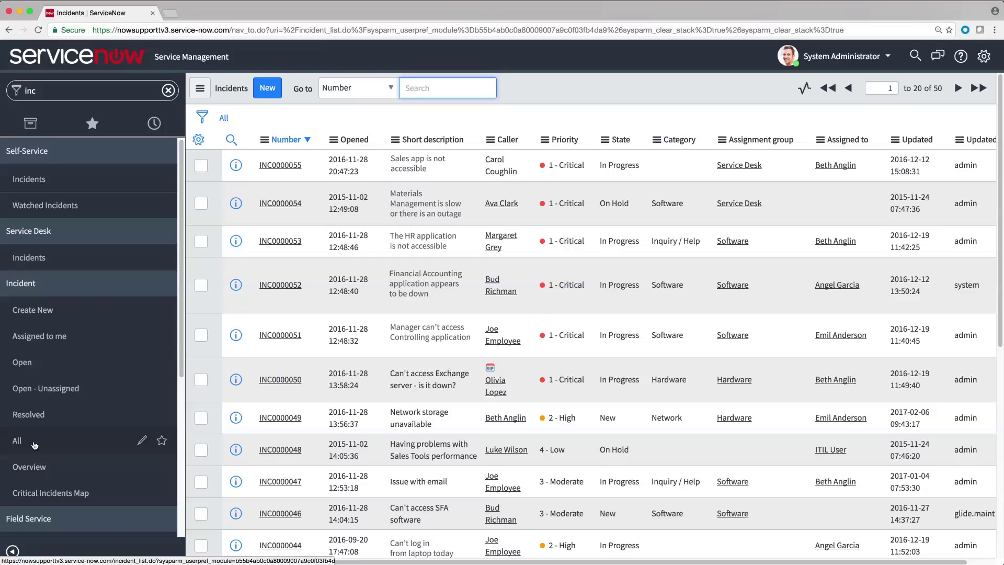
# - On INC0000049, use Configure > Client Scripts to view the (BP) Hide Choice - Closed script
pyautogui.click(277, 422)
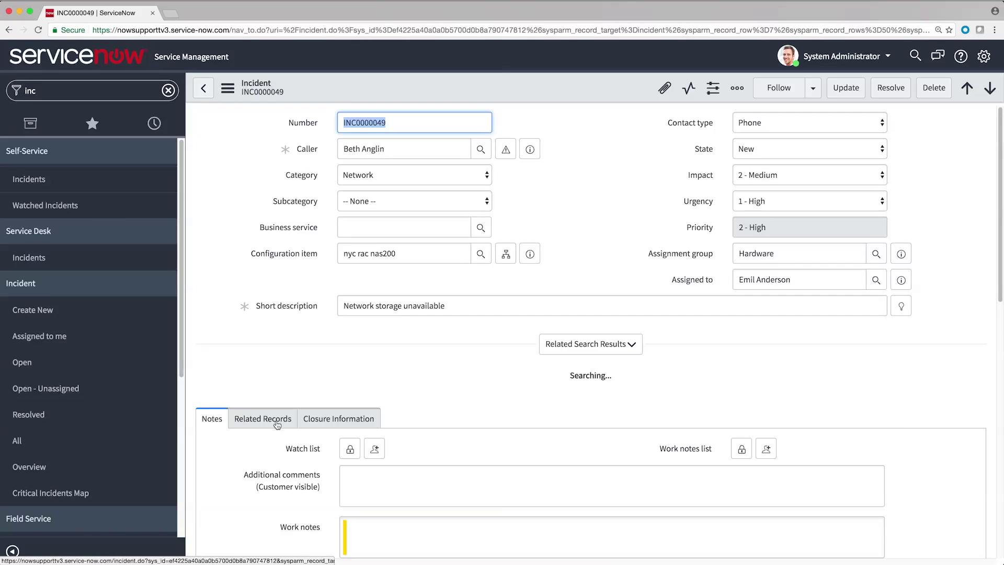
pyautogui.click(225, 89)
pyautogui.moveTo(277, 264)
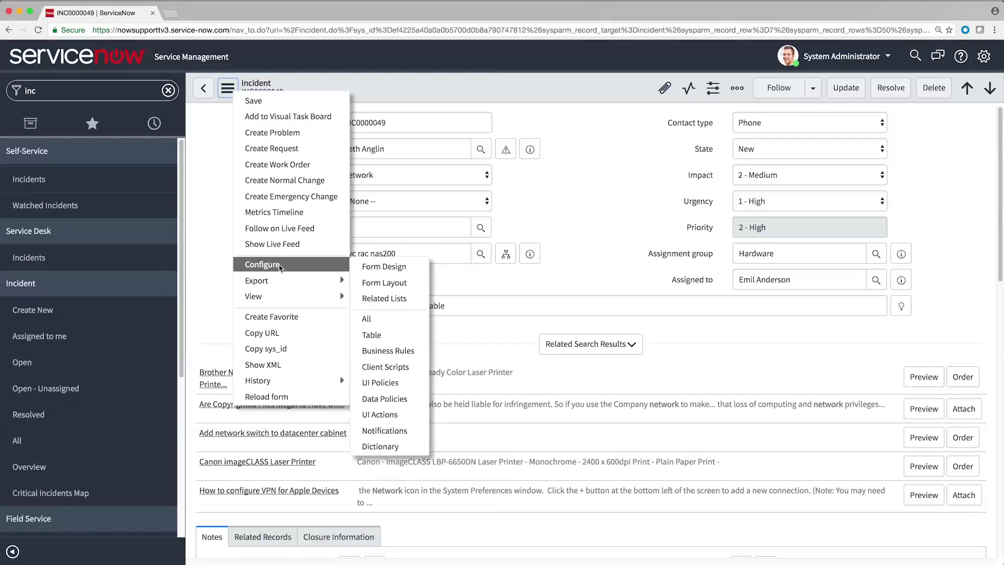
pyautogui.click(398, 370)
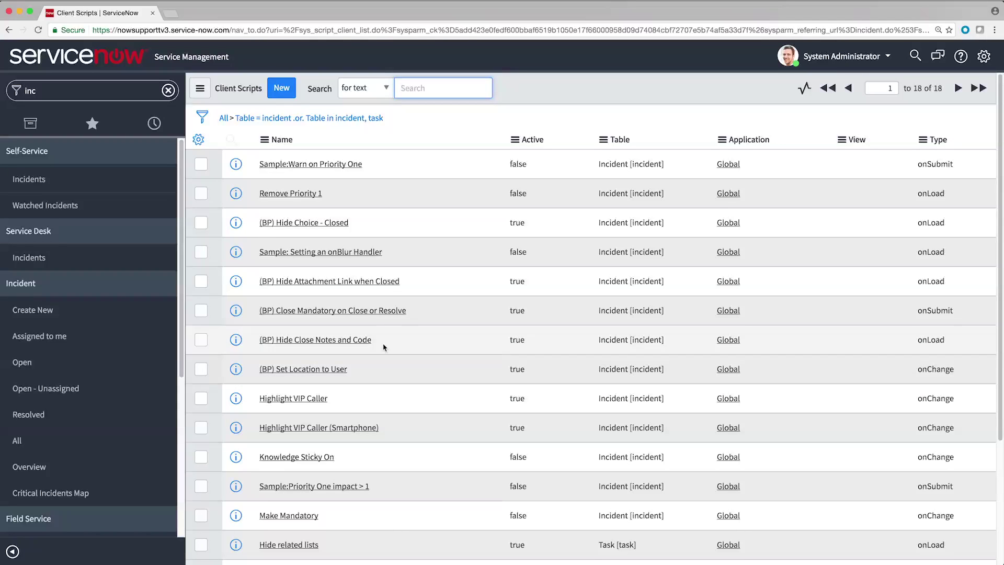
pyautogui.click(331, 224)
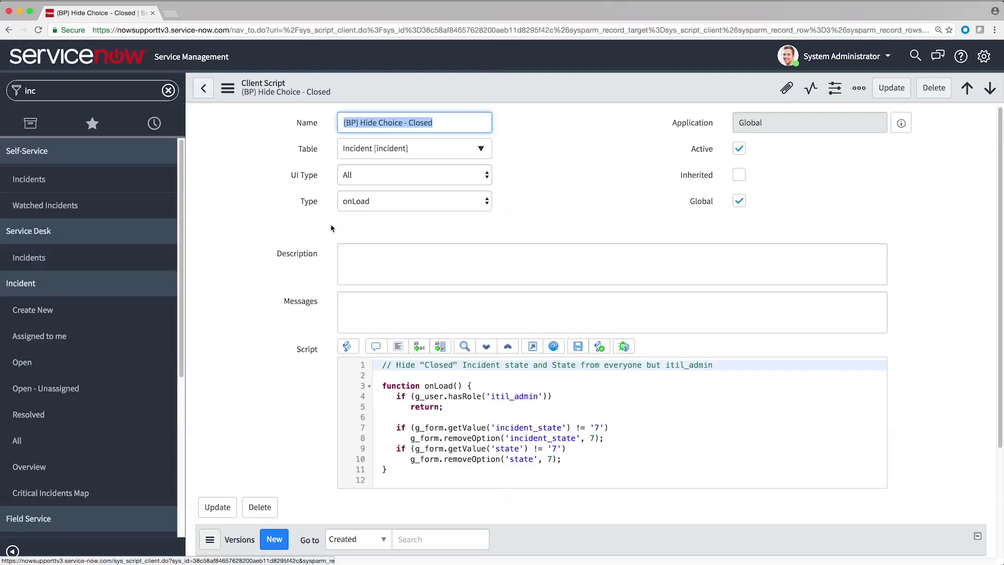
# - View the onChange Make Mandatory script on Priority and return to the 18-entry list
pyautogui.click(210, 87)
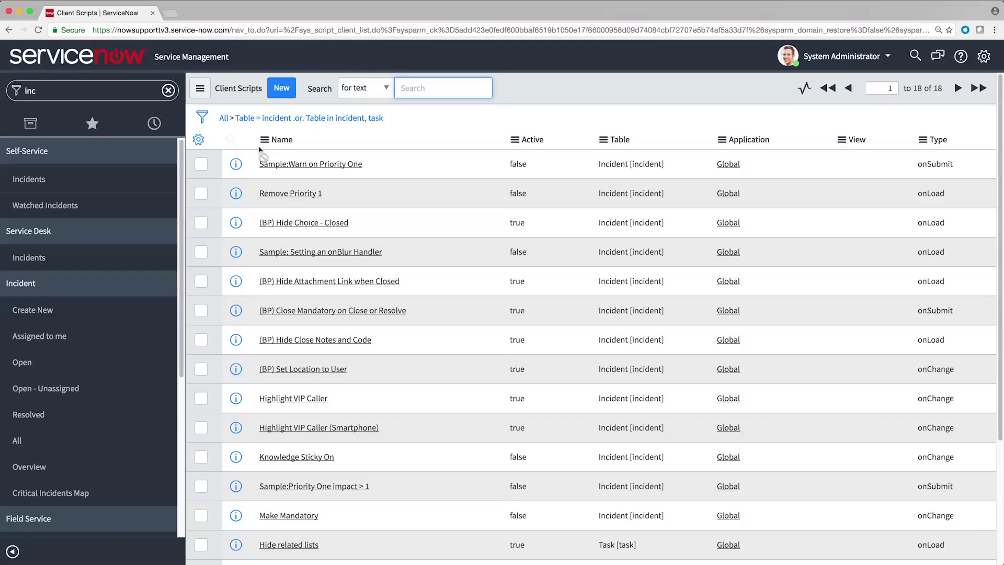
pyautogui.click(282, 517)
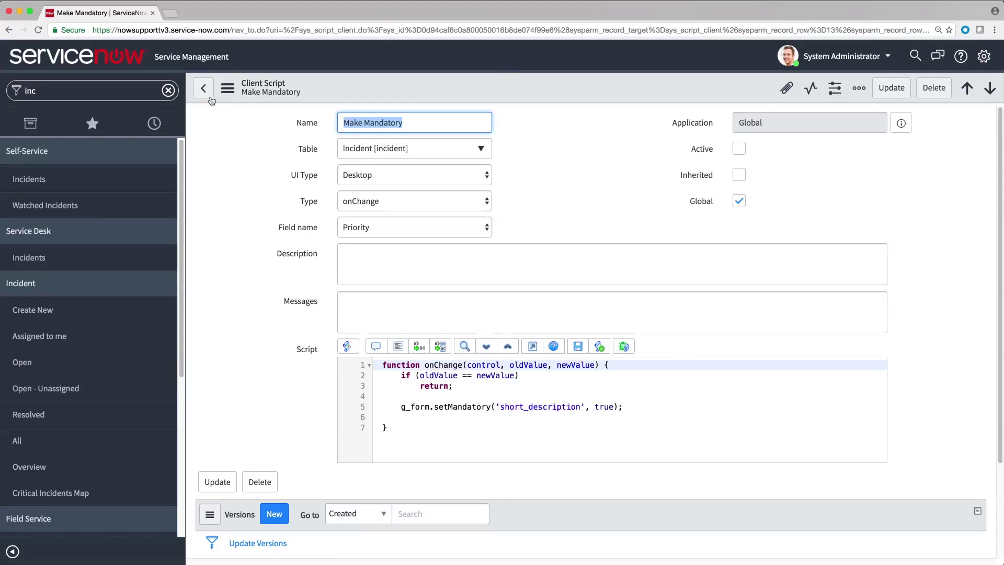
pyautogui.click(211, 98)
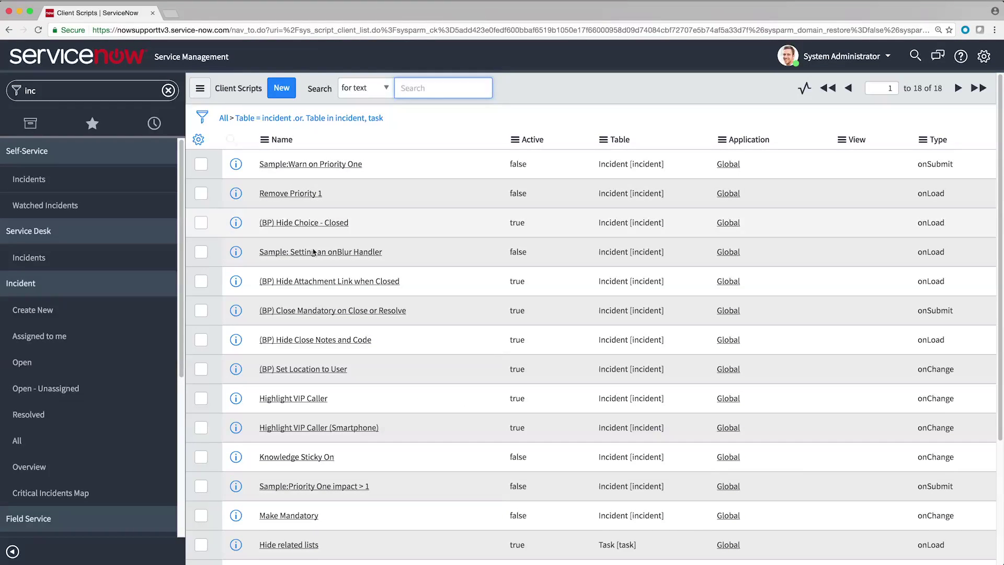
# - View the Sample:Priority One impact > 1 script, then go back to the 851-entry Client Scripts list
pyautogui.click(344, 487)
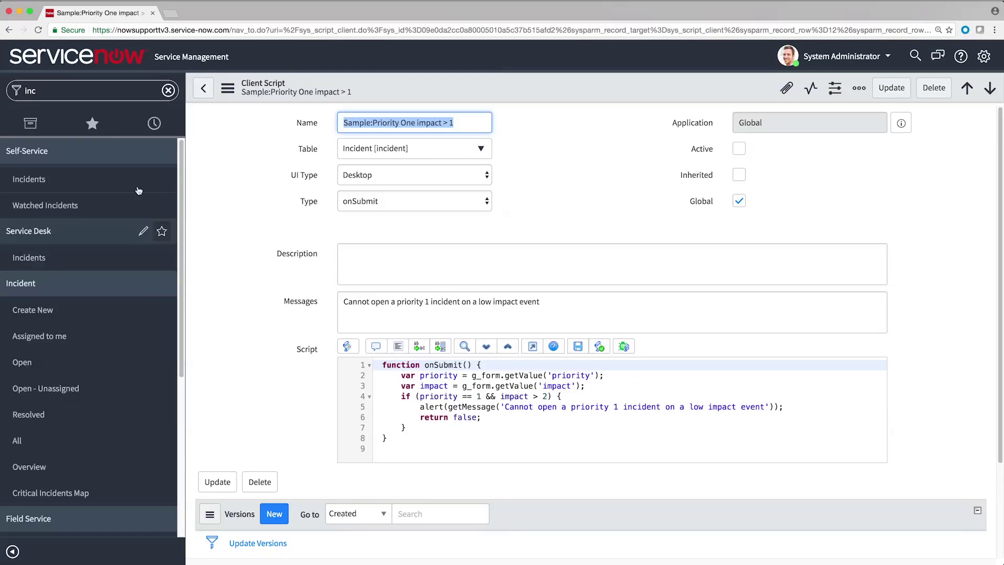
pyautogui.rightClick(9, 30)
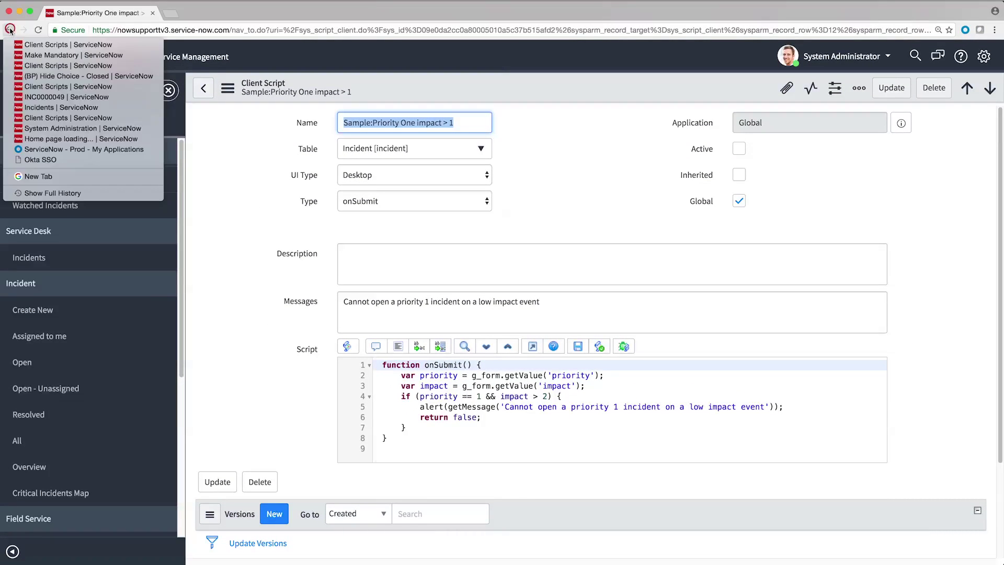
pyautogui.click(21, 118)
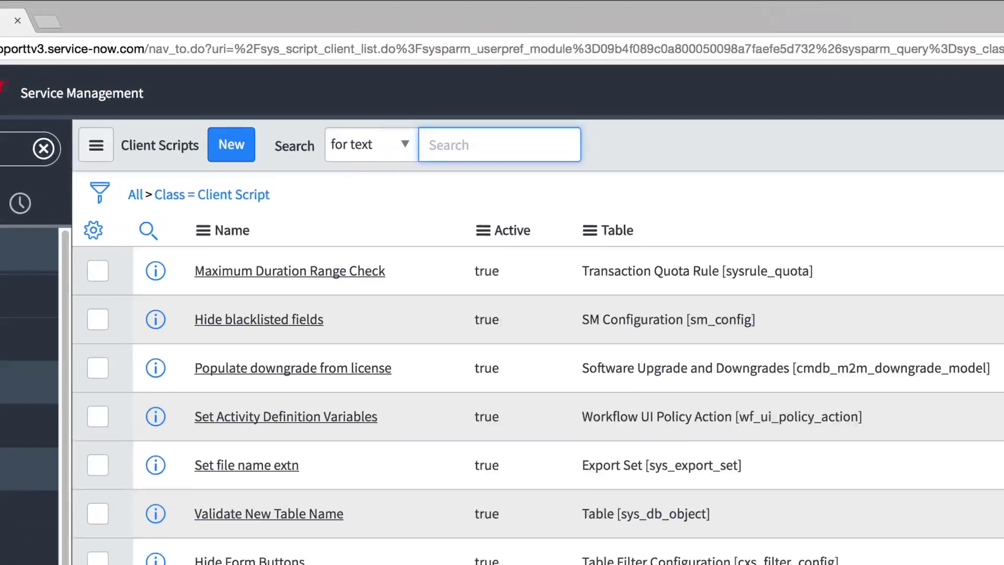
# - Search client scripts for 'oncelledit' and view the CoalesceChanged script
pyautogui.write('on')
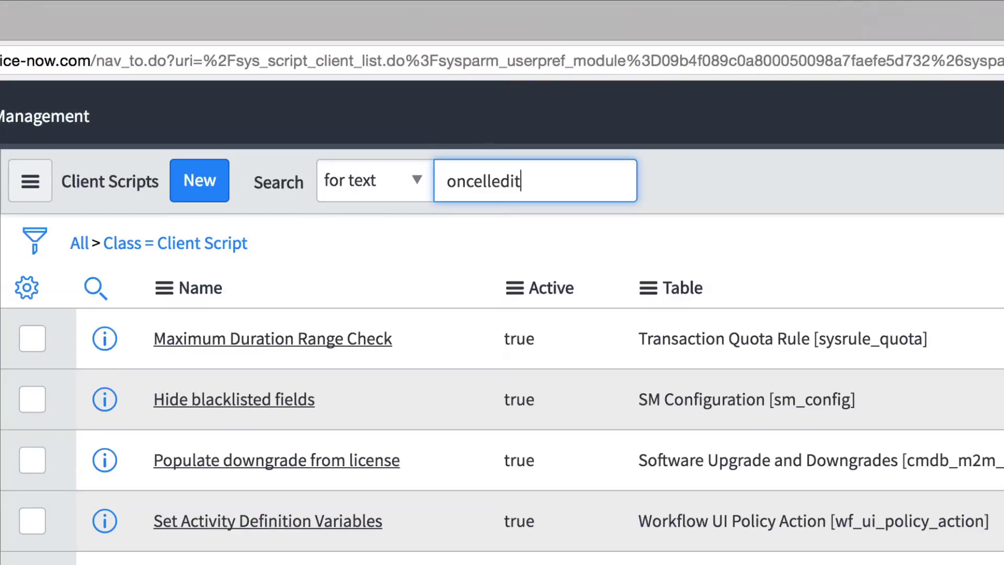
pyautogui.write('celledit')
pyautogui.press('Return')
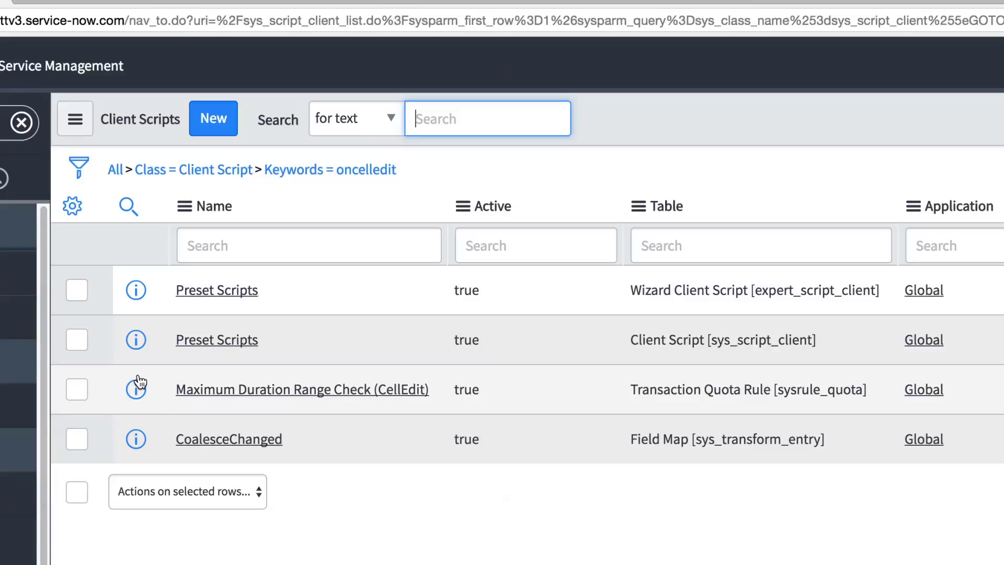
pyautogui.click(235, 444)
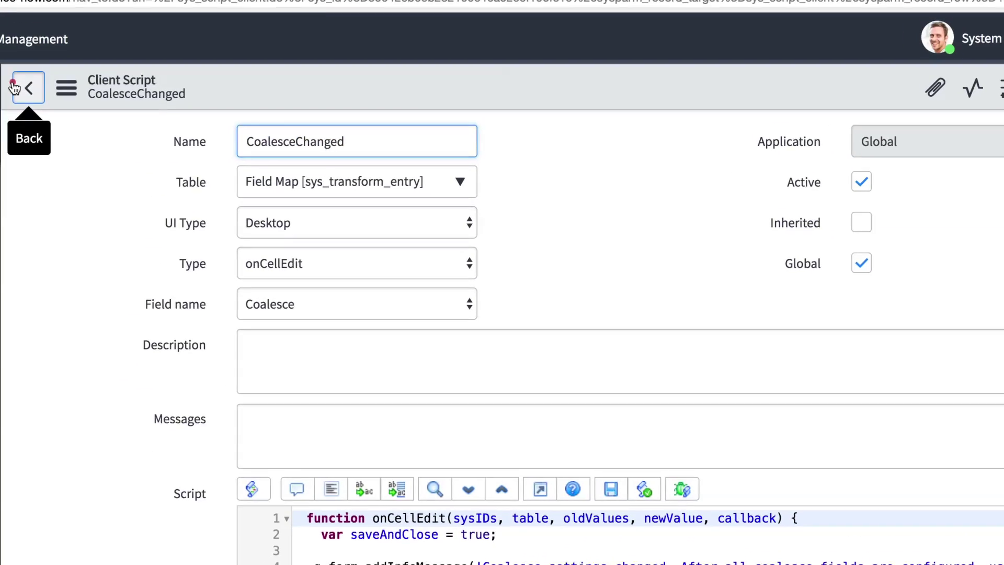
# - Back in the filtered list, change CoalesceChanged's Active state from true to false
pyautogui.click(14, 87)
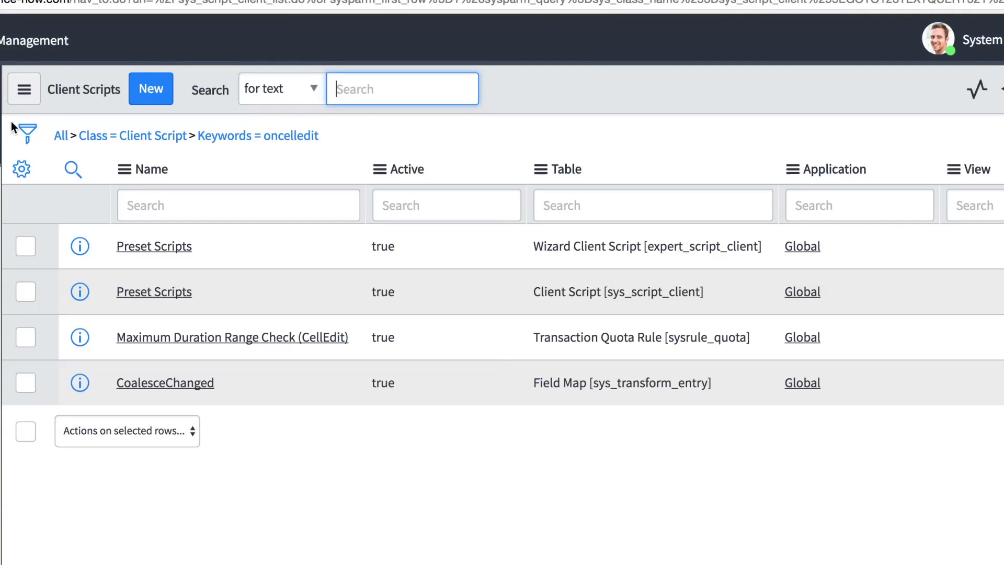
pyautogui.rightClick(384, 387)
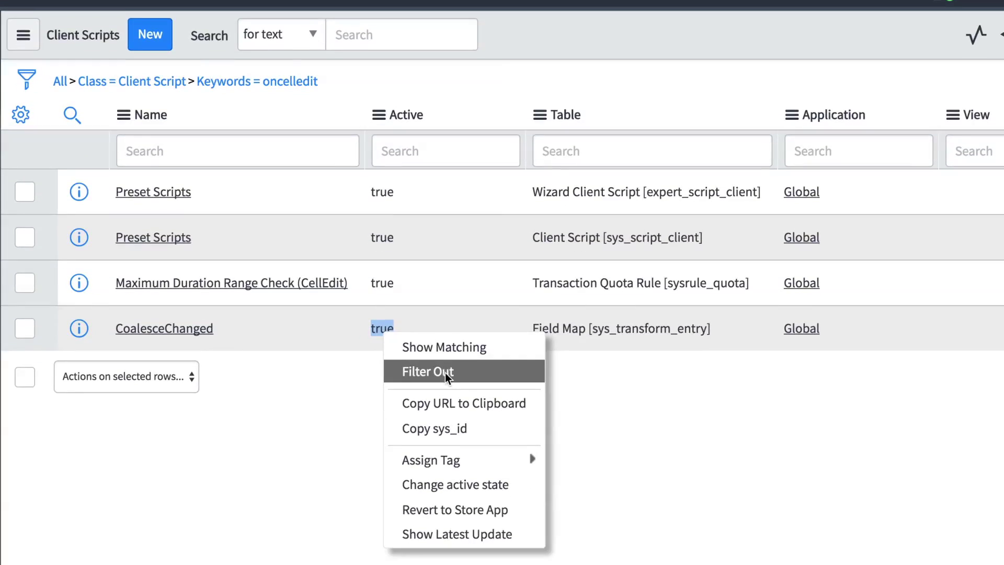
pyautogui.moveTo(492, 525)
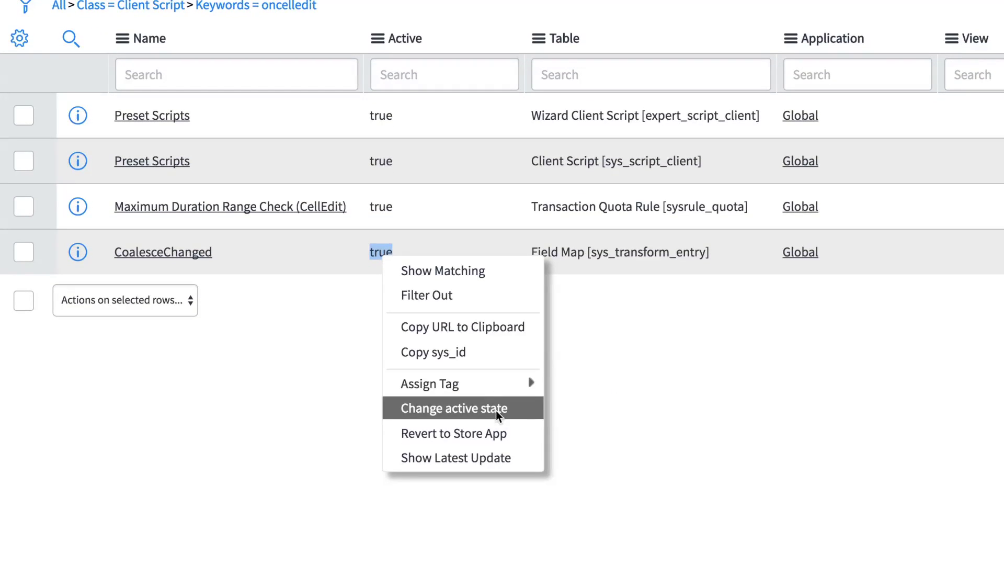
pyautogui.click(497, 413)
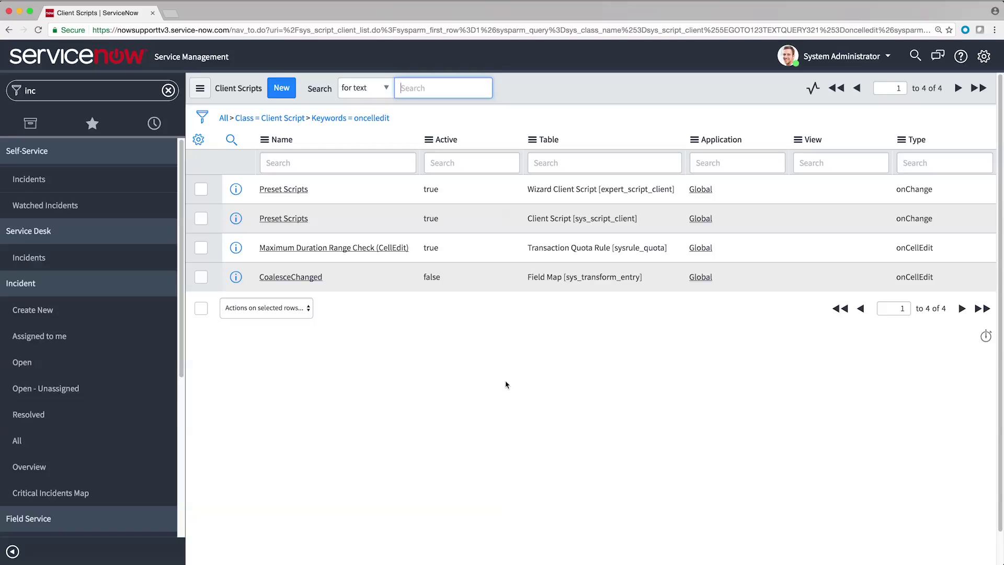
# - From INC0000049, list its client scripts and review the onLoad Remove Priority 1 script
pyautogui.click(50, 440)
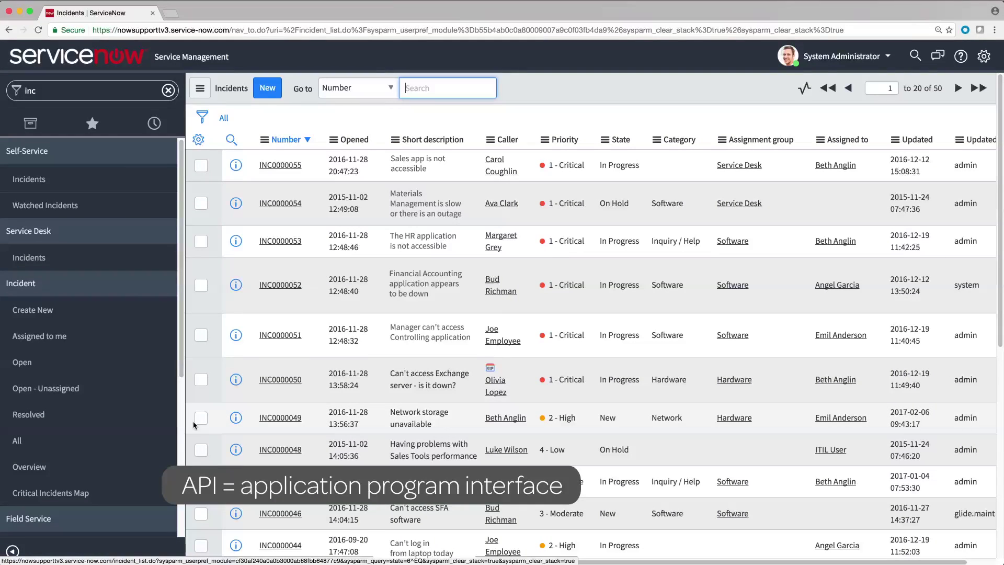
pyautogui.click(281, 417)
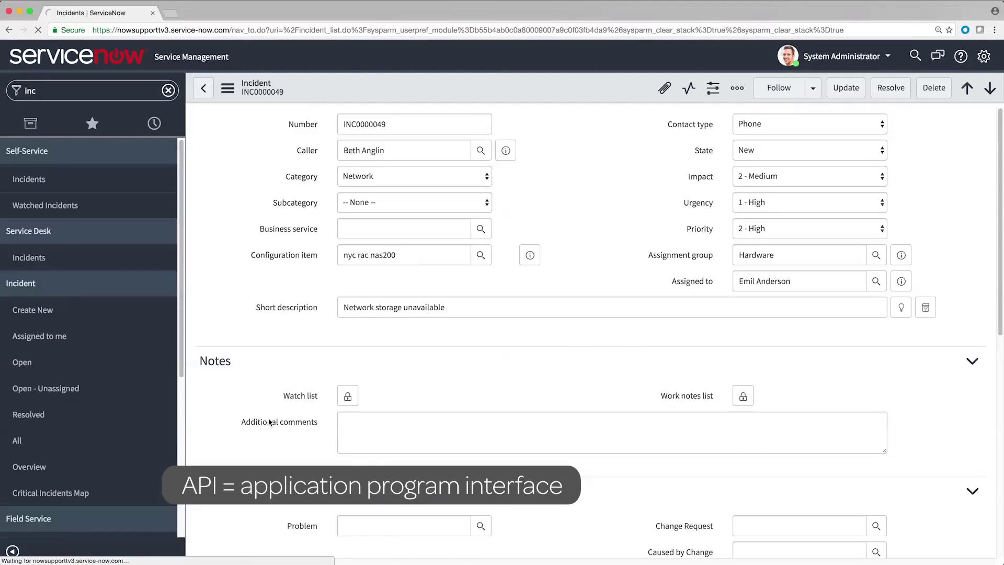
pyautogui.click(227, 88)
pyautogui.moveTo(323, 265)
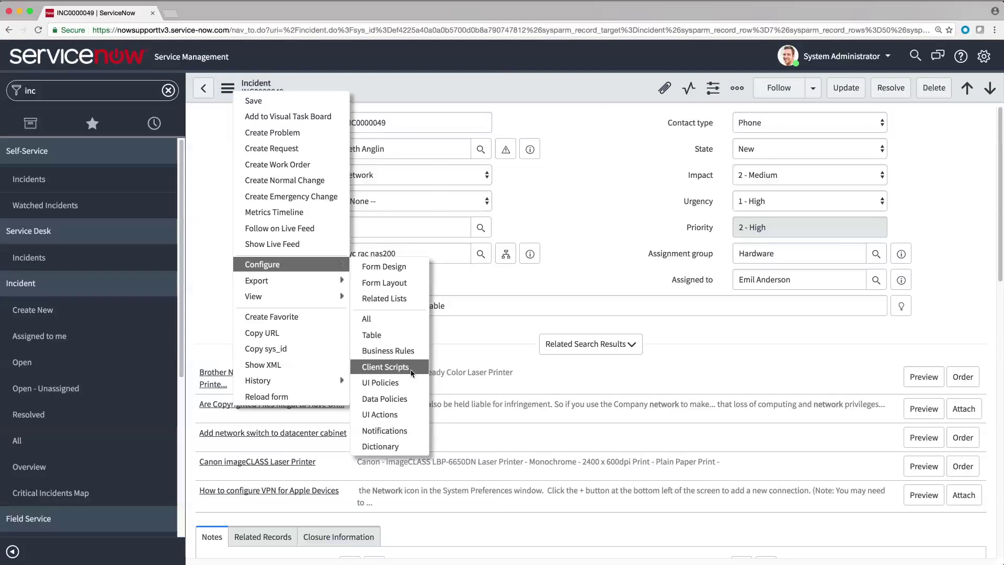
pyautogui.click(386, 367)
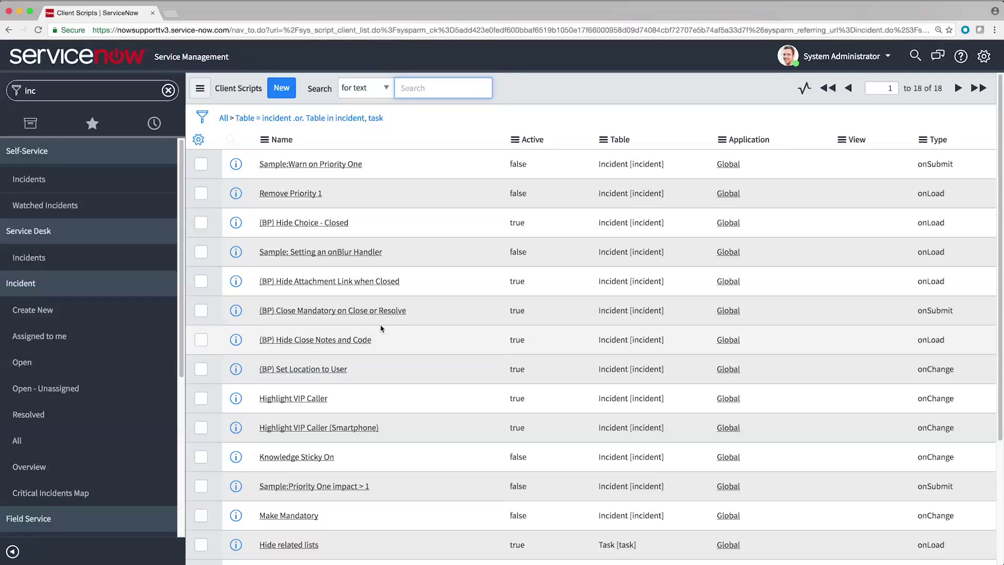
pyautogui.click(307, 193)
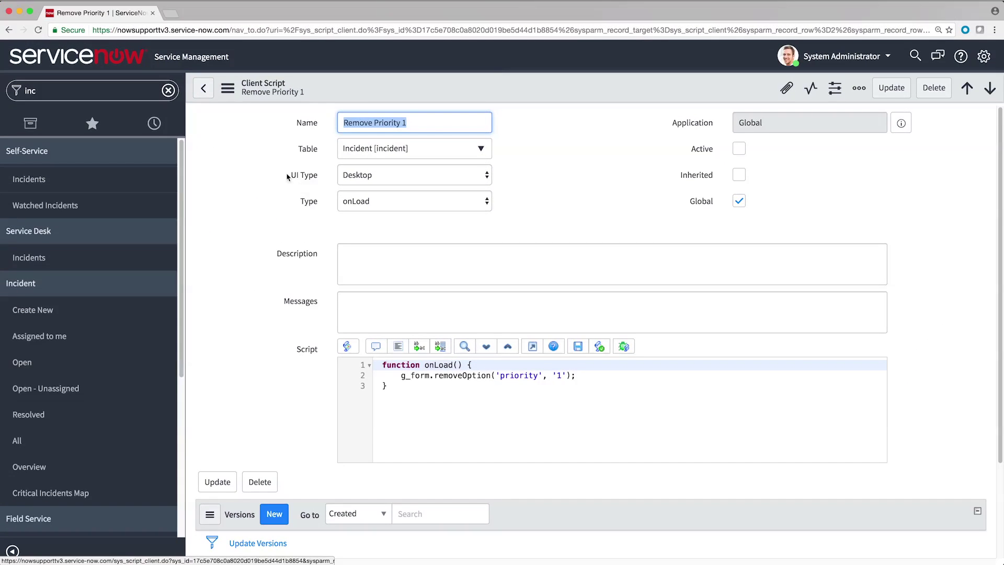
pyautogui.click(203, 89)
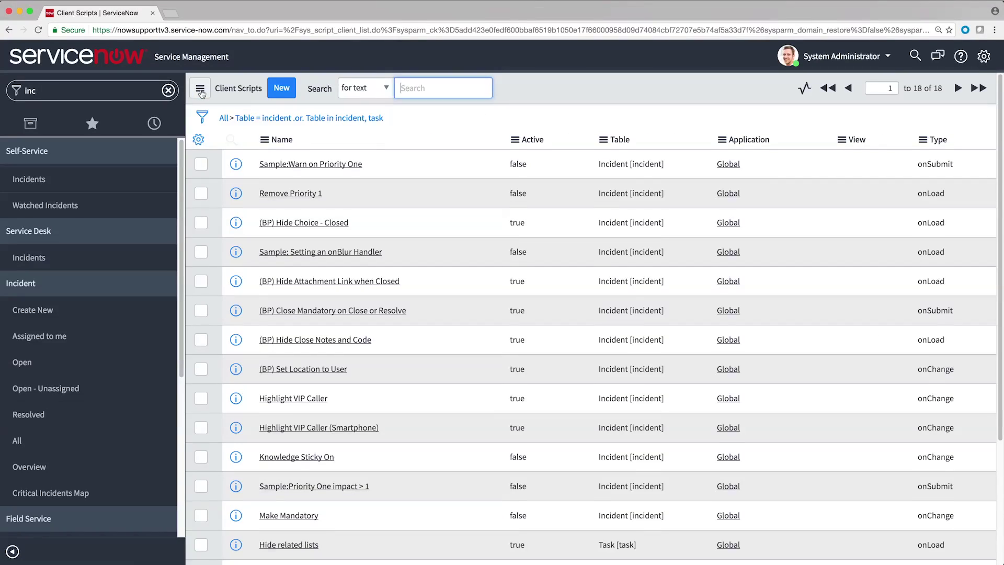
# - Review (BP) Hide Choice - Closed, then the Simultaneous Update Alert onSubmit script, and select the navigator filter
pyautogui.click(309, 222)
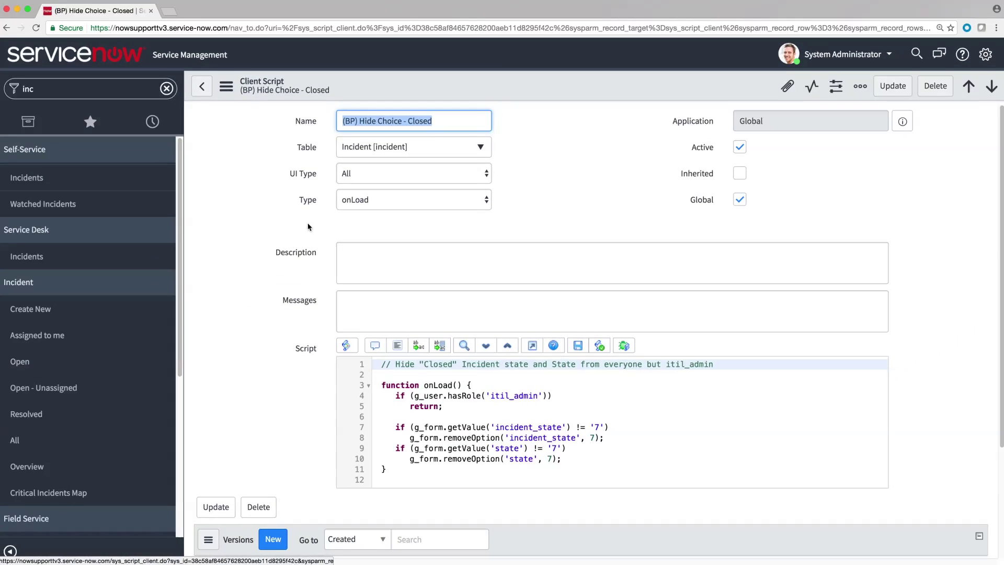
pyautogui.click(202, 86)
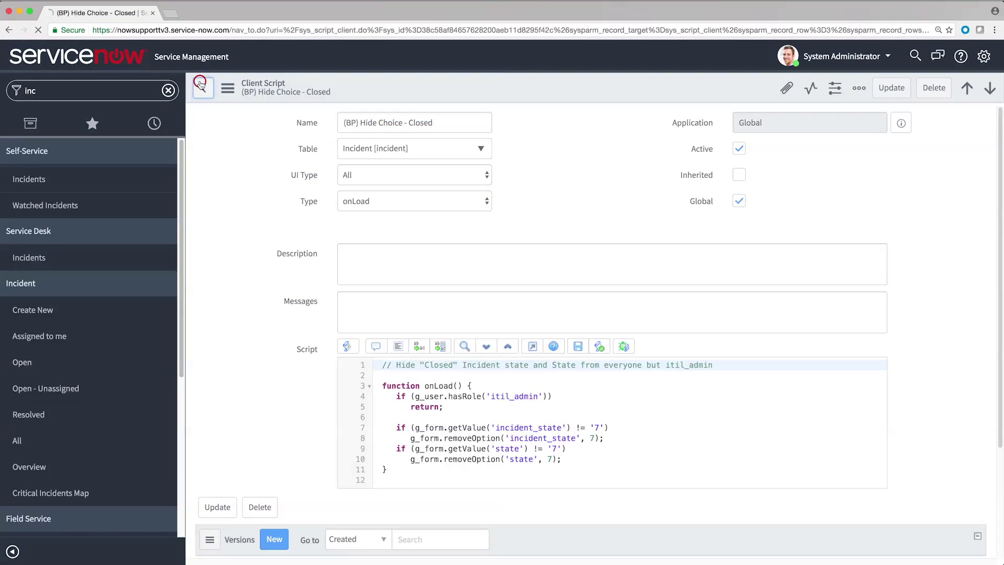
pyautogui.scroll(-3, 382, 253)
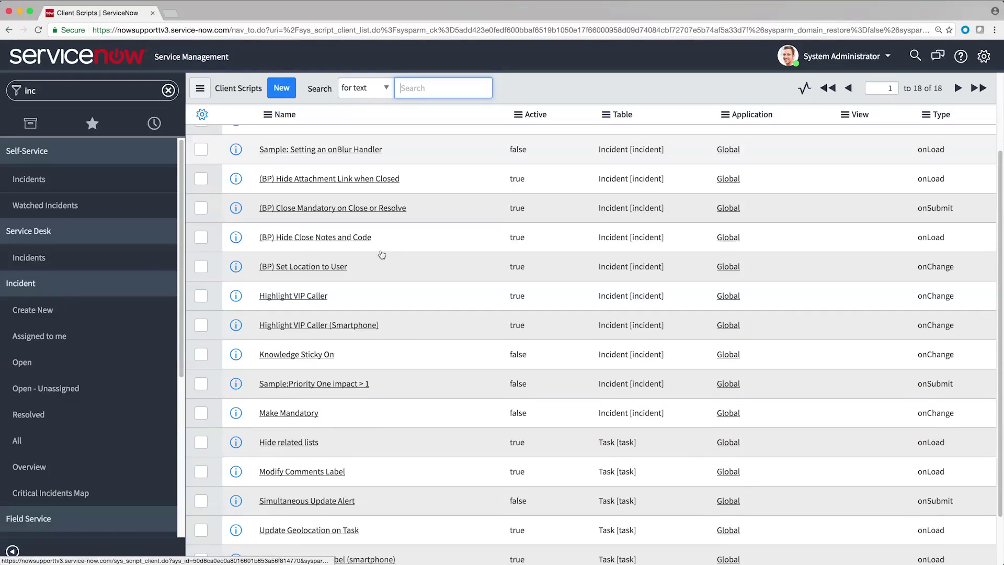
pyautogui.click(345, 501)
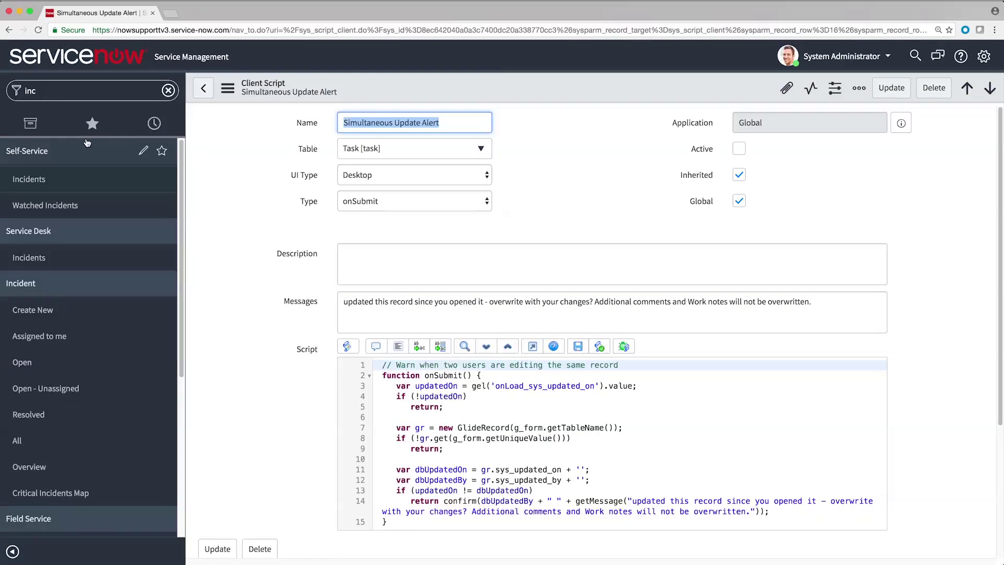
pyautogui.click(56, 89)
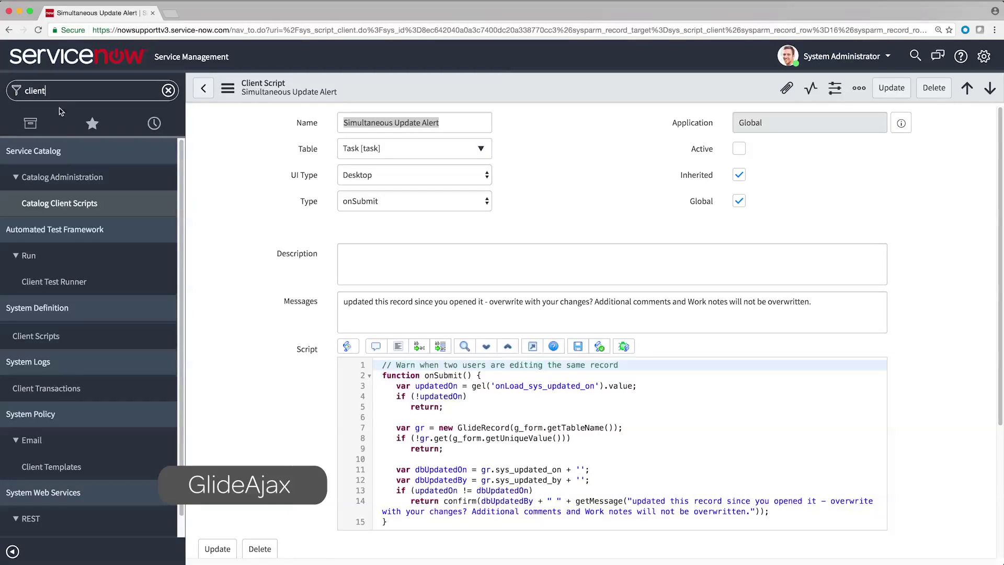
# - Search all client scripts for 'ajax', view the Set table field script, and return to the list
pyautogui.click(74, 340)
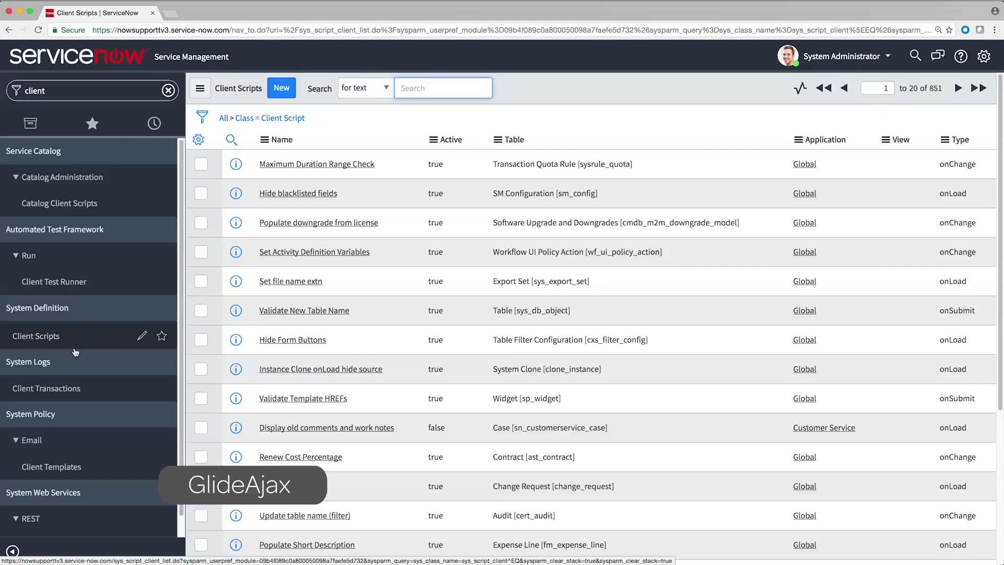
pyautogui.write('ajax')
pyautogui.press('Return')
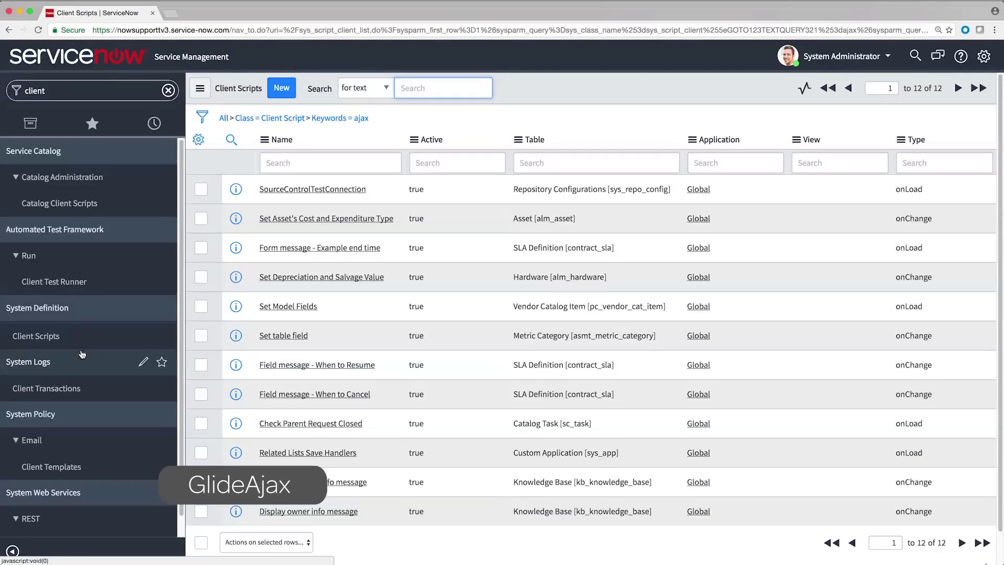
pyautogui.click(285, 343)
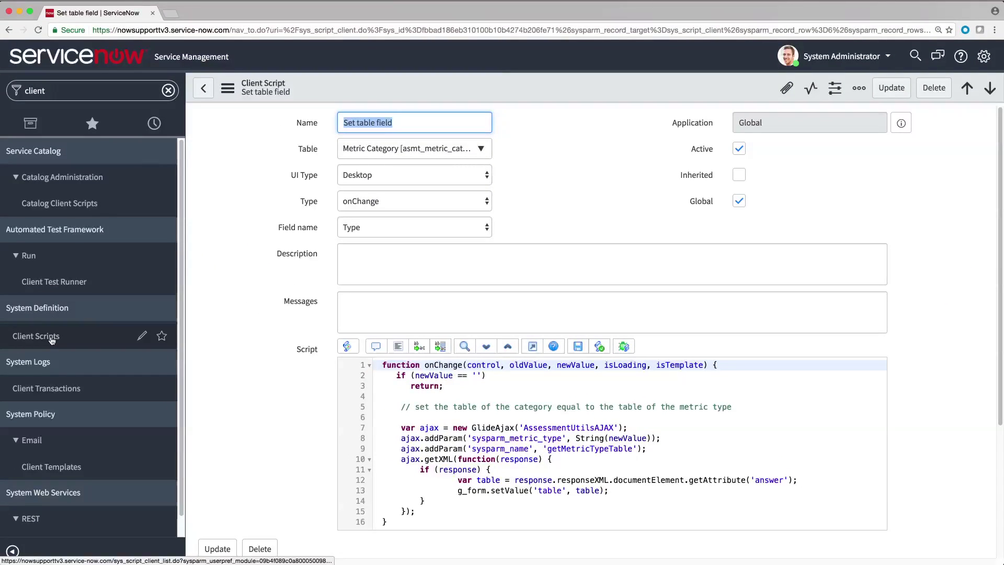
pyautogui.click(51, 340)
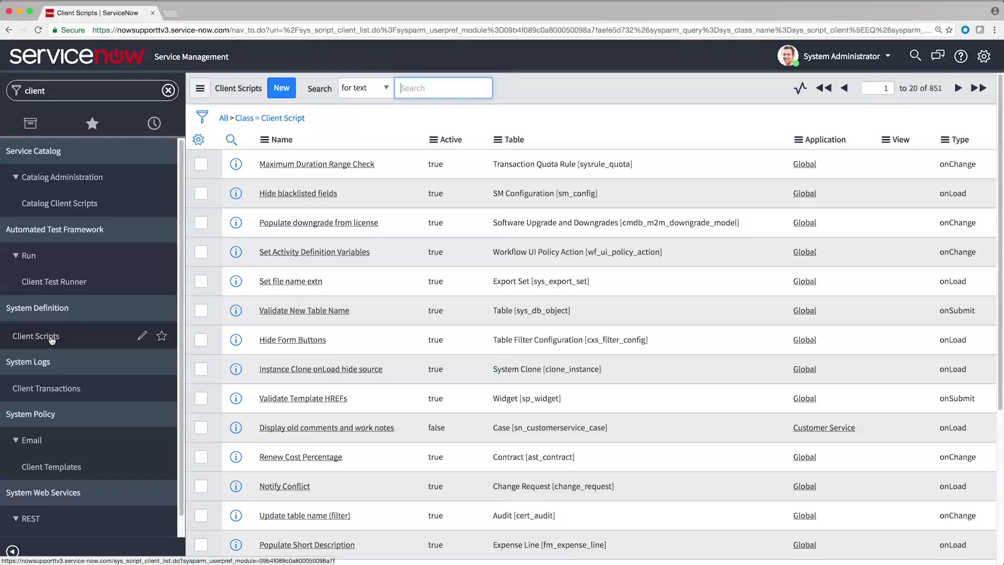
# - Open Hide Form Buttons, check its record actions, and preview its Global application details
pyautogui.click(288, 341)
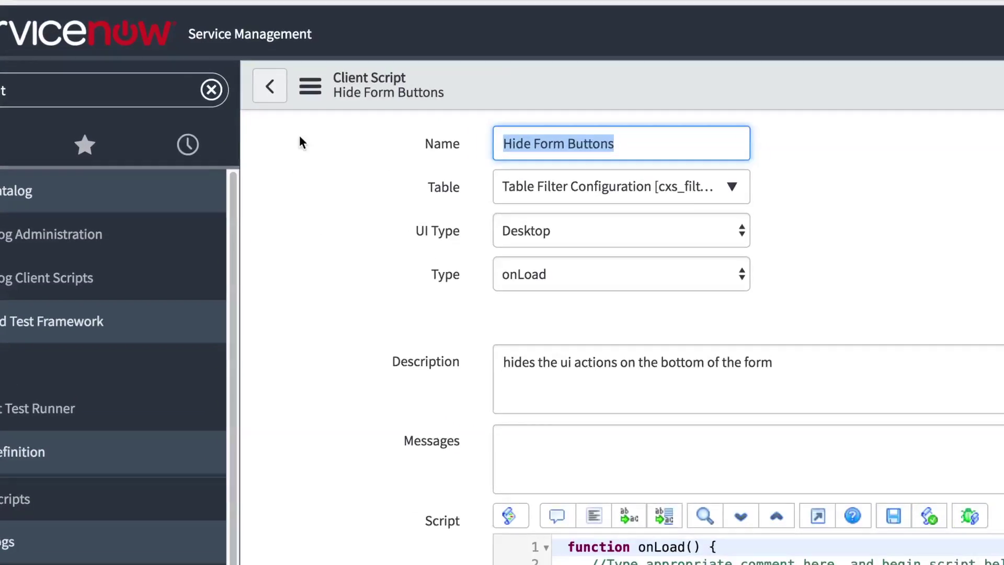
pyautogui.click(306, 91)
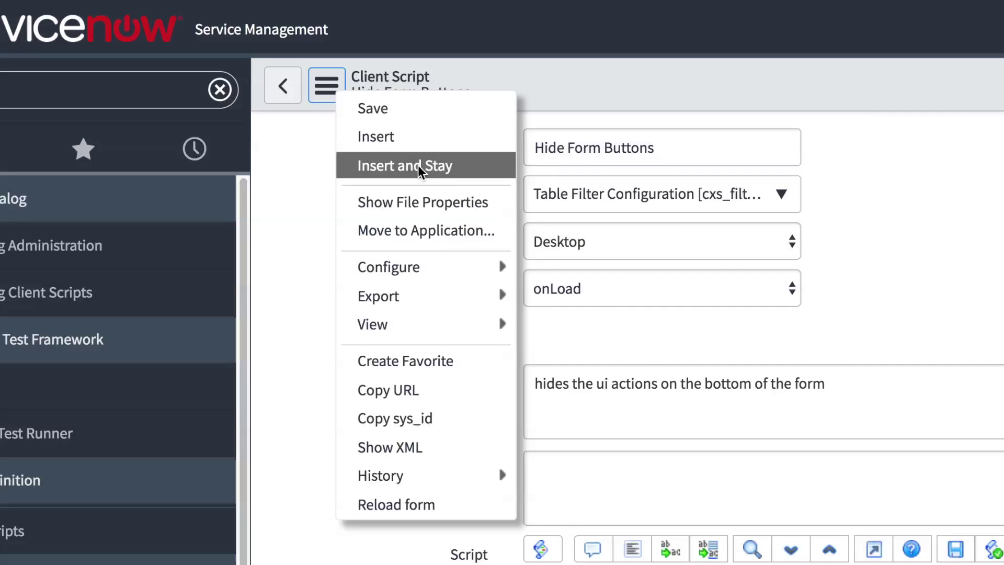
pyautogui.click(294, 121)
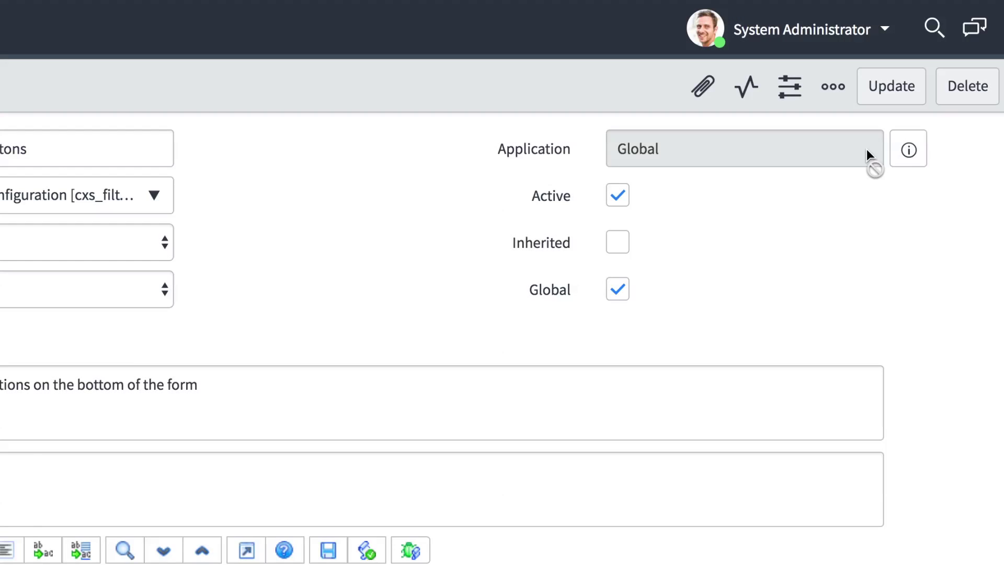
pyautogui.moveTo(910, 162)
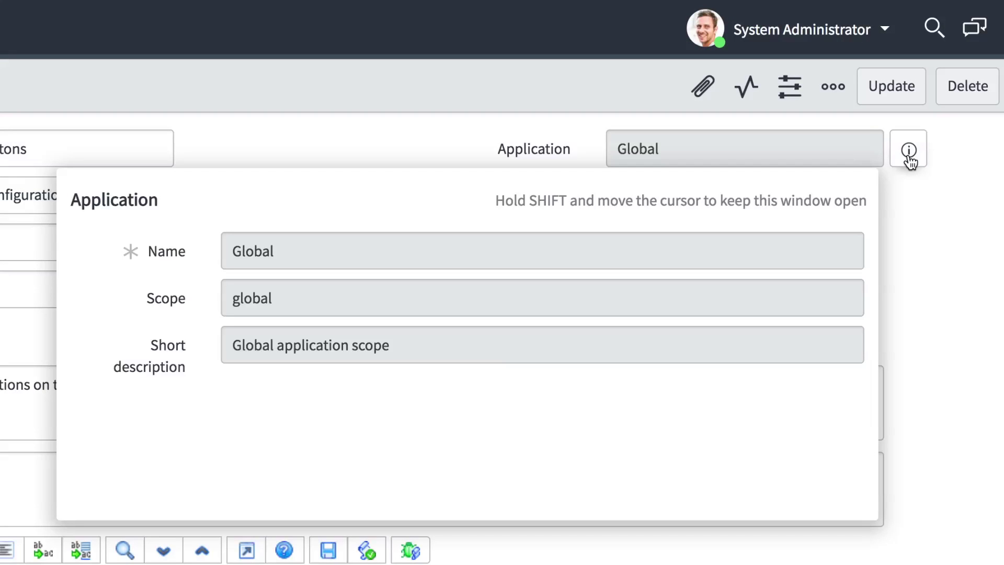